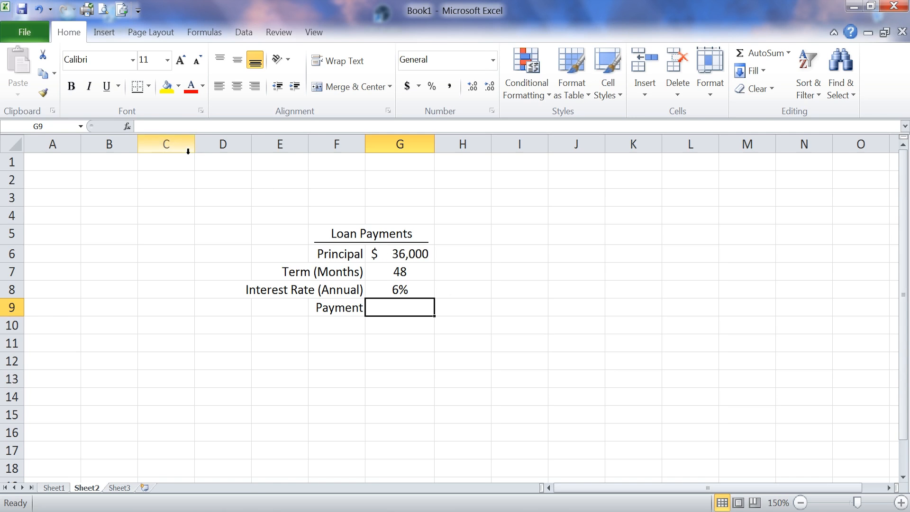
Step: Insert the financial function PMT into the Payment cell G9 and open its arguments
{"action": "left_click", "coordinate": [128, 126]}
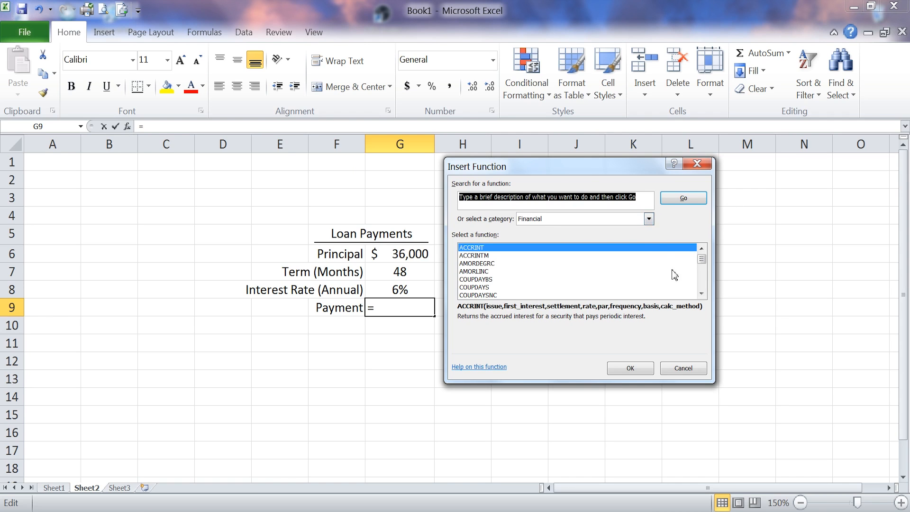
{"action": "left_click", "coordinate": [702, 293]}
{"action": "left_click", "coordinate": [703, 293]}
{"action": "left_click", "coordinate": [702, 293]}
{"action": "left_click", "coordinate": [702, 293]}
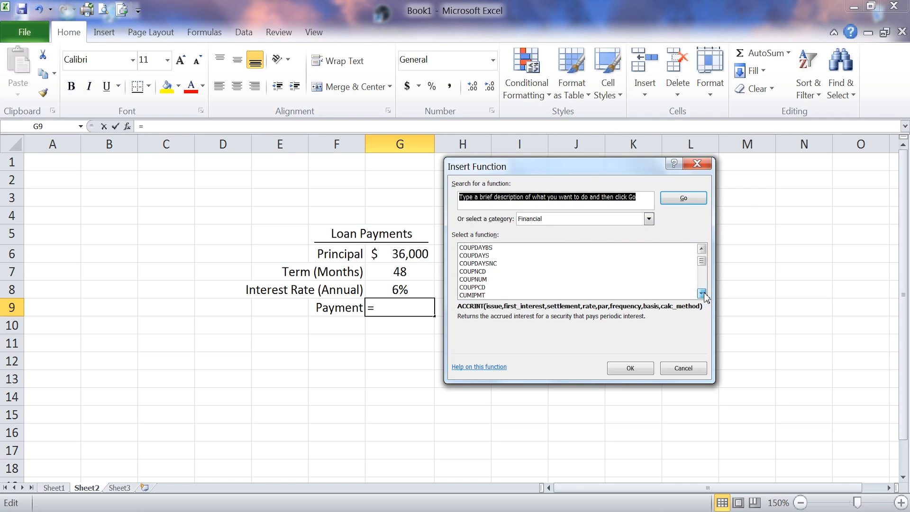
{"action": "left_click", "coordinate": [703, 293]}
{"action": "left_click", "coordinate": [702, 293]}
{"action": "left_click", "coordinate": [702, 293]}
{"action": "left_click", "coordinate": [702, 293]}
{"action": "left_click", "coordinate": [702, 293]}
{"action": "left_click", "coordinate": [702, 293]}
{"action": "left_click", "coordinate": [702, 293]}
{"action": "left_click", "coordinate": [702, 293]}
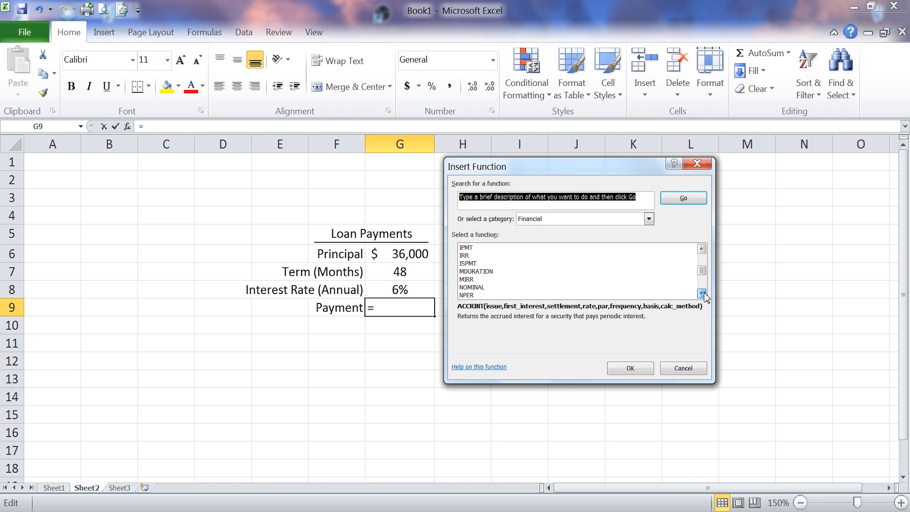
{"action": "left_click", "coordinate": [703, 293]}
{"action": "left_click", "coordinate": [702, 293]}
{"action": "left_click", "coordinate": [702, 294]}
{"action": "left_click", "coordinate": [703, 293]}
{"action": "left_click", "coordinate": [702, 293]}
{"action": "left_click", "coordinate": [703, 293]}
{"action": "left_click", "coordinate": [703, 294]}
{"action": "left_click", "coordinate": [472, 280]}
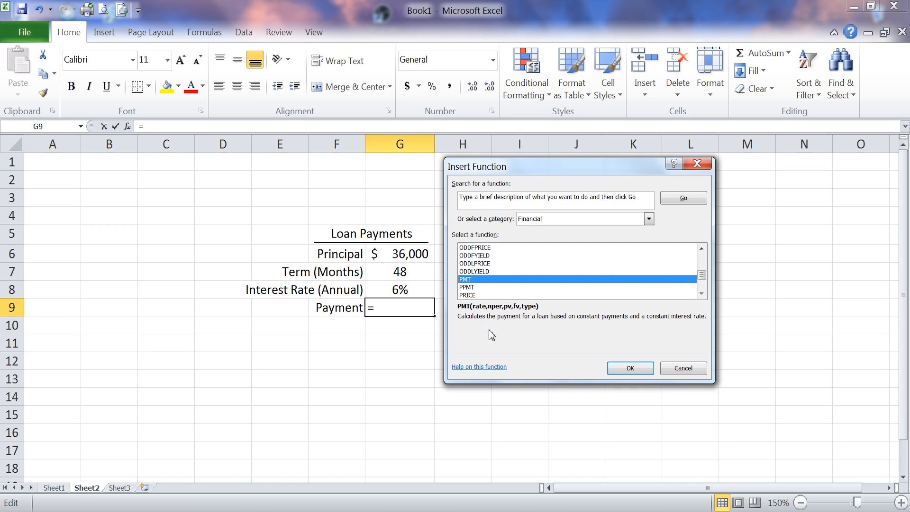
{"action": "left_click", "coordinate": [634, 368]}
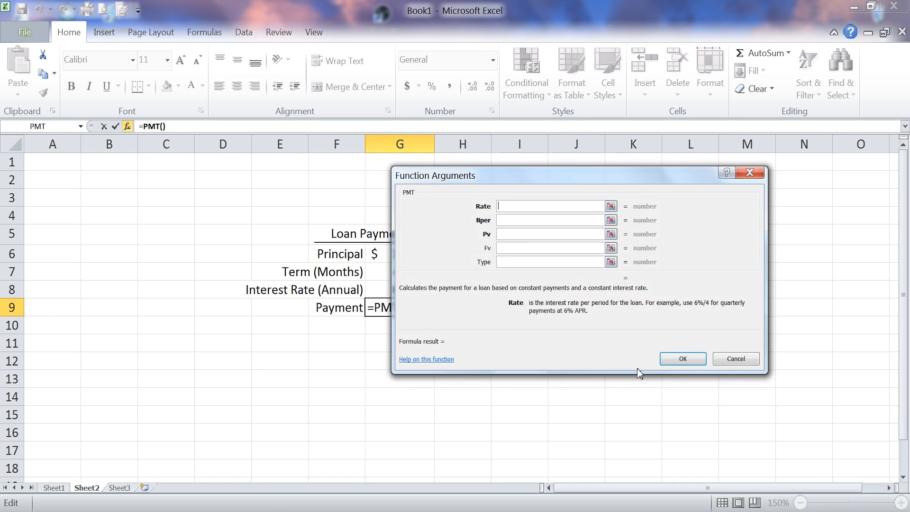
Step: Set the PMT Rate argument to the annual interest rate in G8 divided by 12 (G8/12)
{"action": "left_click_drag", "start_coordinate": [563, 177], "coordinate": [627, 175]}
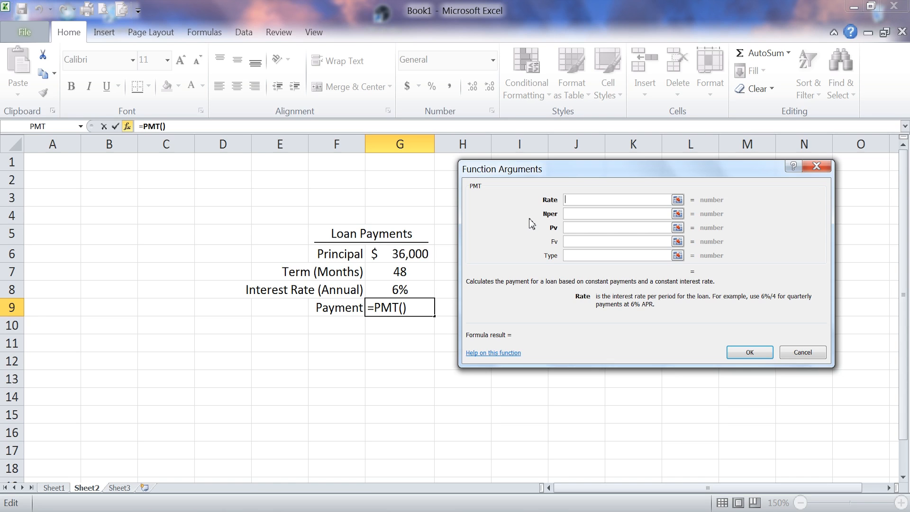
{"action": "left_click", "coordinate": [405, 290]}
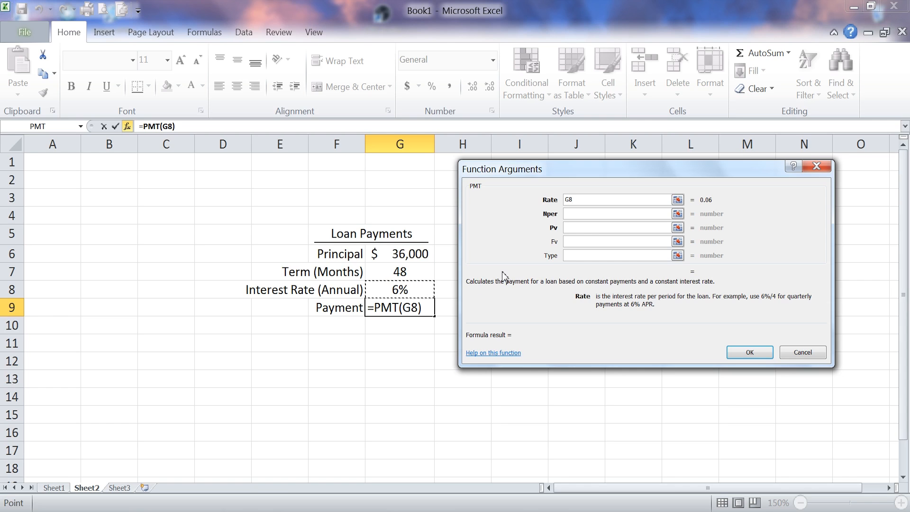
{"action": "type", "text": "/12"}
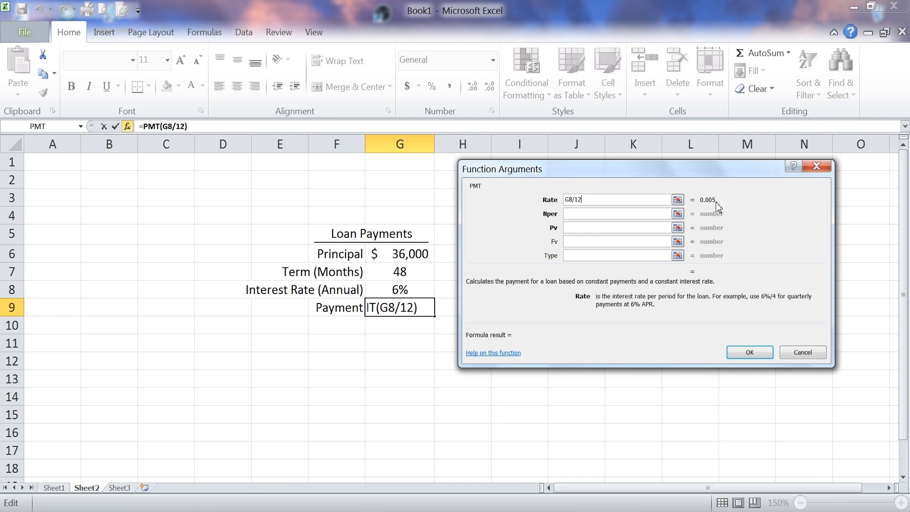
Step: Set Nper to the term in G7 and Pv to the principal in G6, leave Fv and Type empty, and confirm the function
{"action": "left_click", "coordinate": [577, 214]}
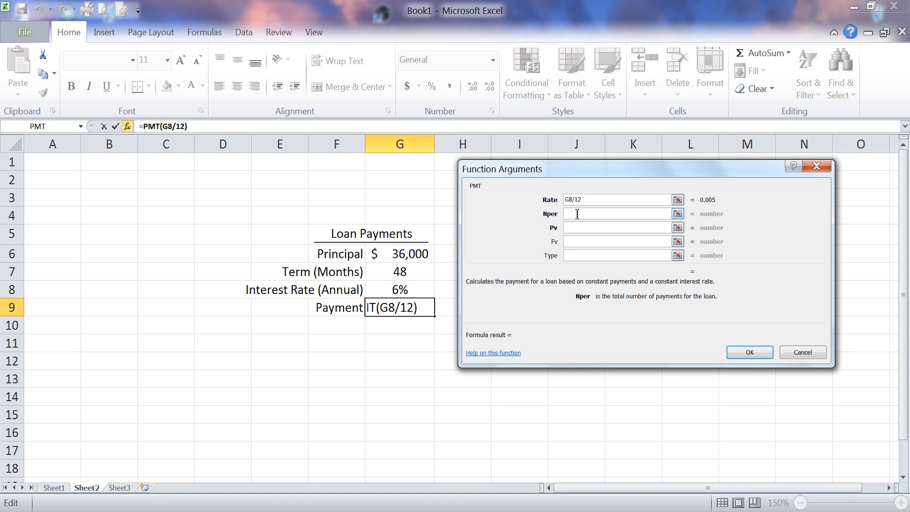
{"action": "left_click", "coordinate": [412, 272]}
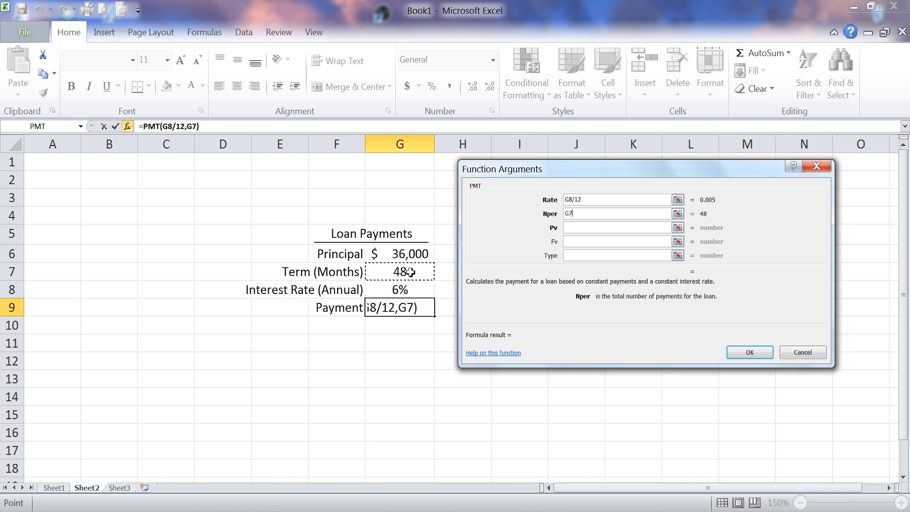
{"action": "left_click", "coordinate": [575, 229]}
{"action": "left_click", "coordinate": [421, 255]}
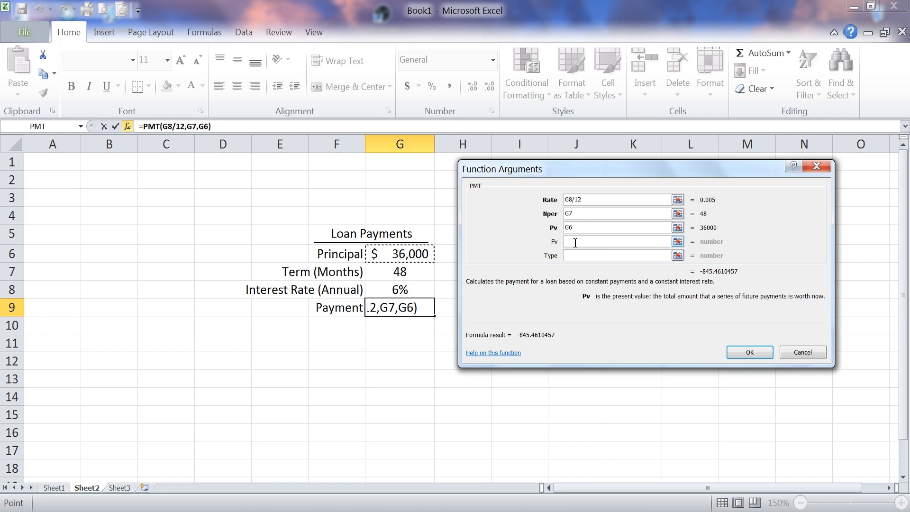
{"action": "left_click", "coordinate": [573, 254]}
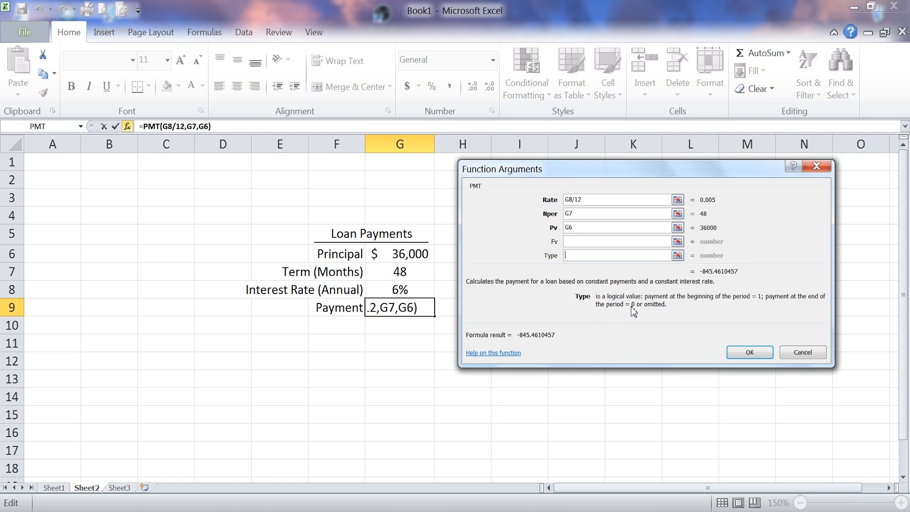
{"action": "left_click", "coordinate": [743, 356]}
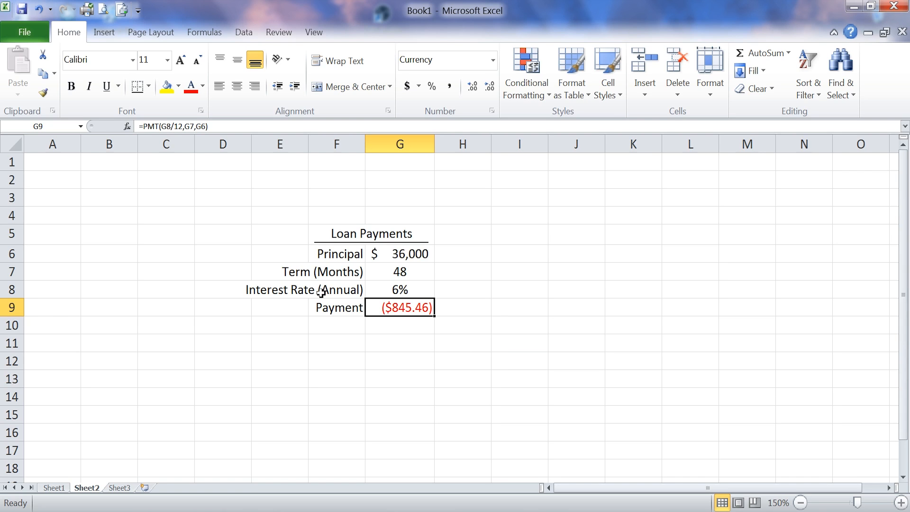
Step: Add a minus sign before PMT in the G9 formula so it reads =-PMT(G8/12,G7,G6)
{"action": "left_click", "coordinate": [161, 126]}
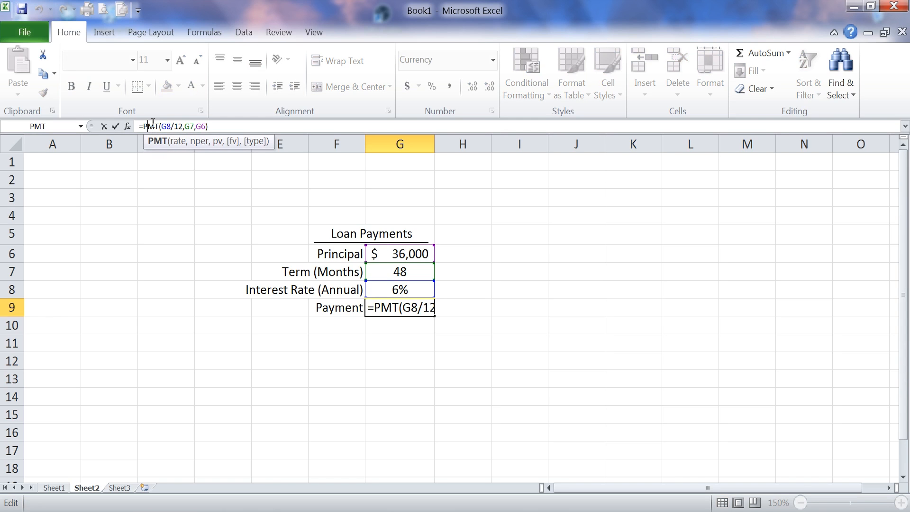
{"action": "left_click_drag", "start_coordinate": [148, 127], "coordinate": [144, 127]}
{"action": "key", "text": "Left"}
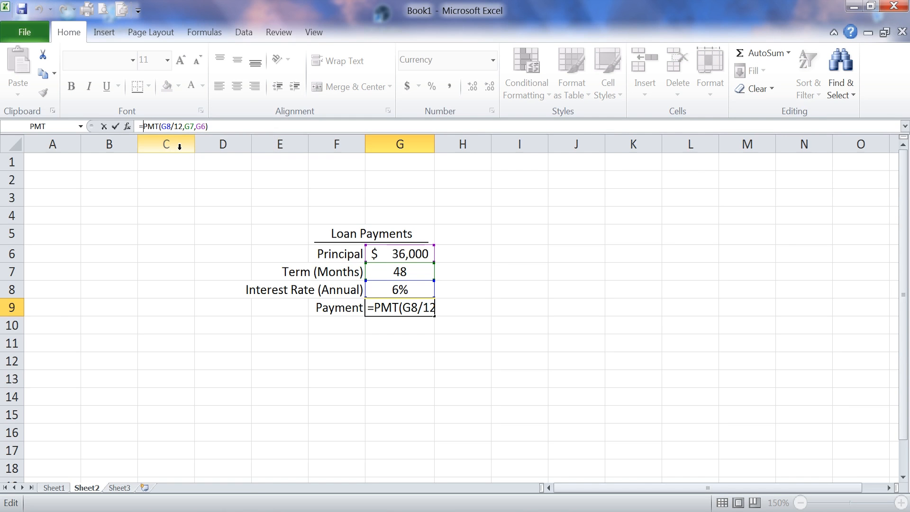
{"action": "type", "text": "-"}
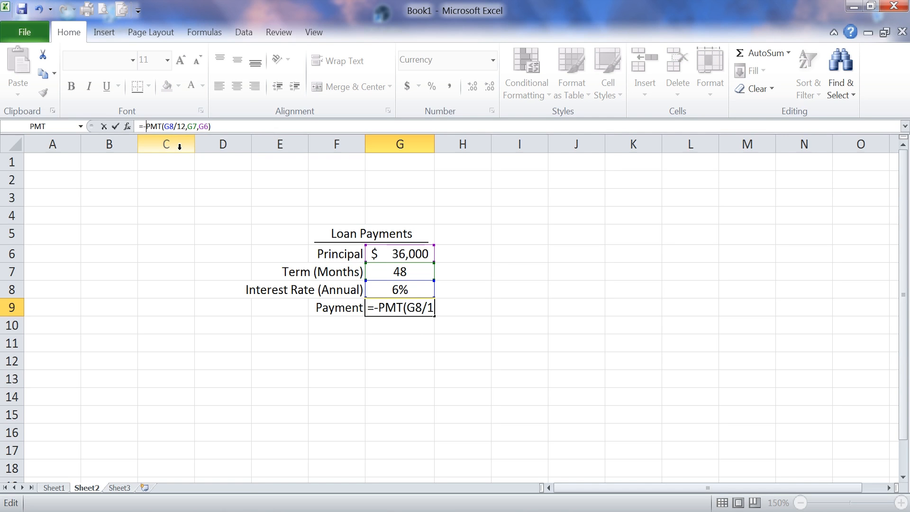
{"action": "key", "text": "Return"}
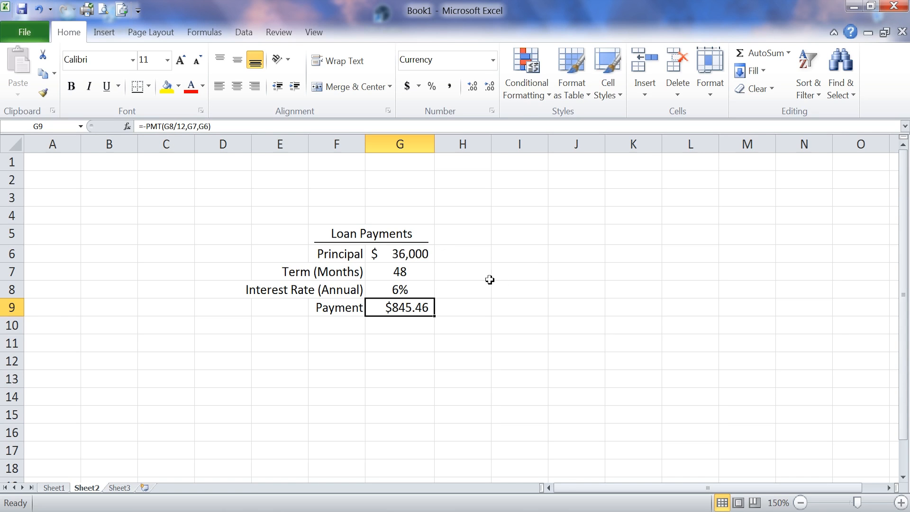
Step: Set the loan term in G7 to 60 months and the annual interest rate in G8 to .0625
{"action": "left_click", "coordinate": [424, 271]}
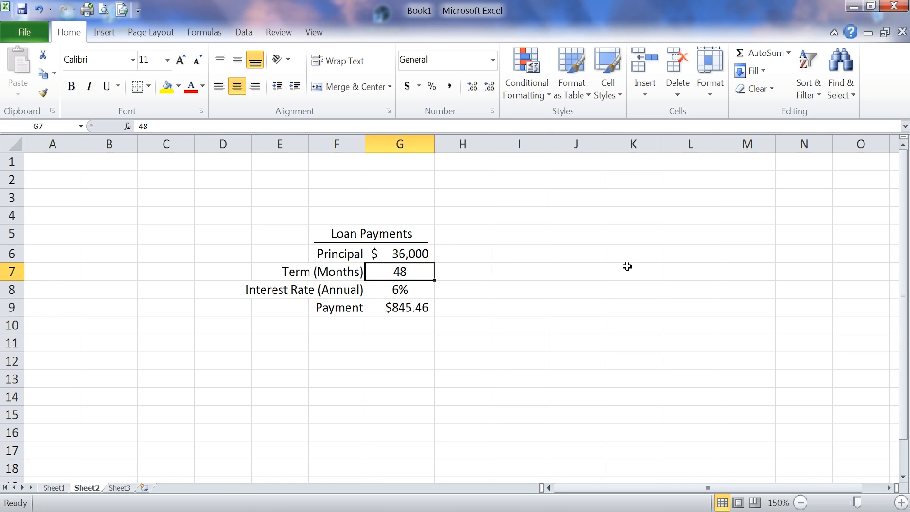
{"action": "type", "text": "60"}
{"action": "key", "text": "Return"}
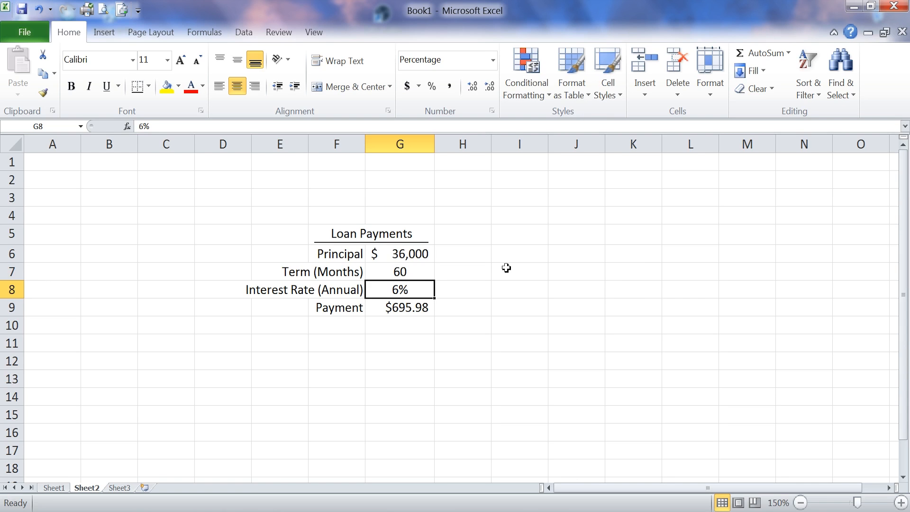
{"action": "type", "text": ".0"}
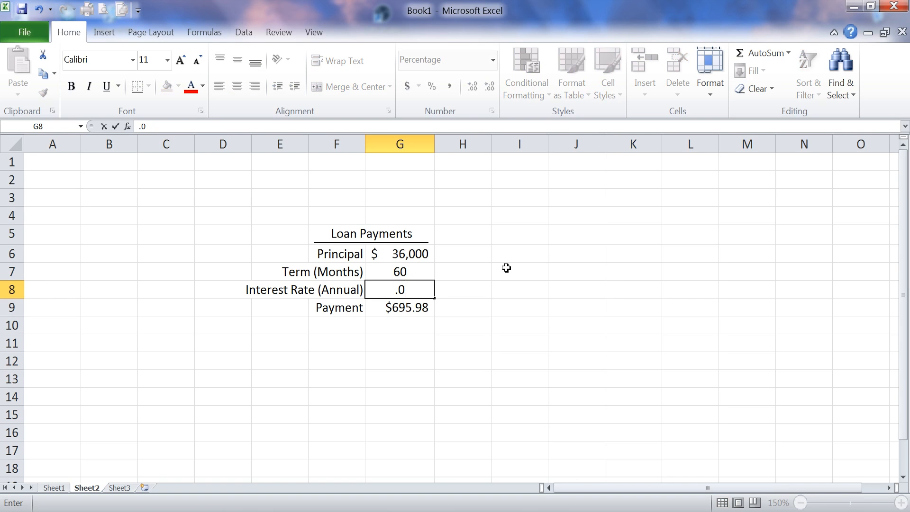
{"action": "type", "text": "625"}
{"action": "key", "text": "Return"}
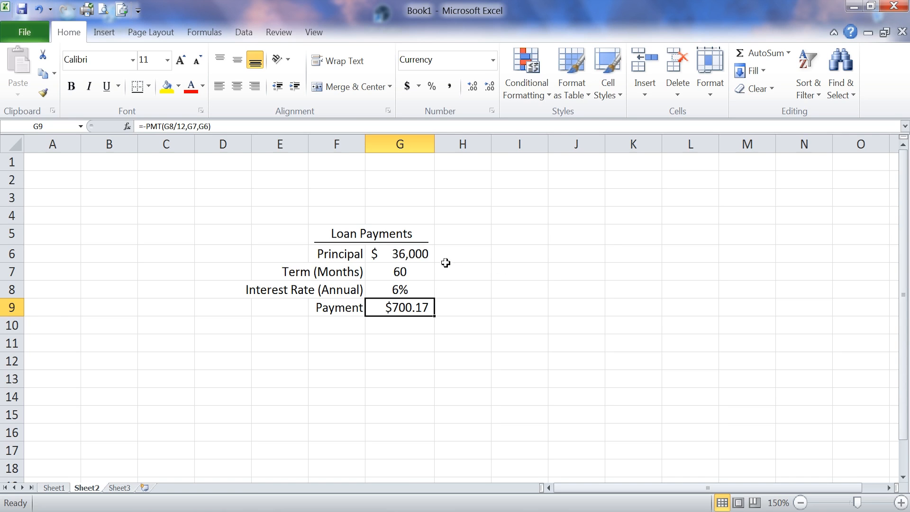
Step: Set the loan principal in G6 to 30000
{"action": "left_click", "coordinate": [405, 256]}
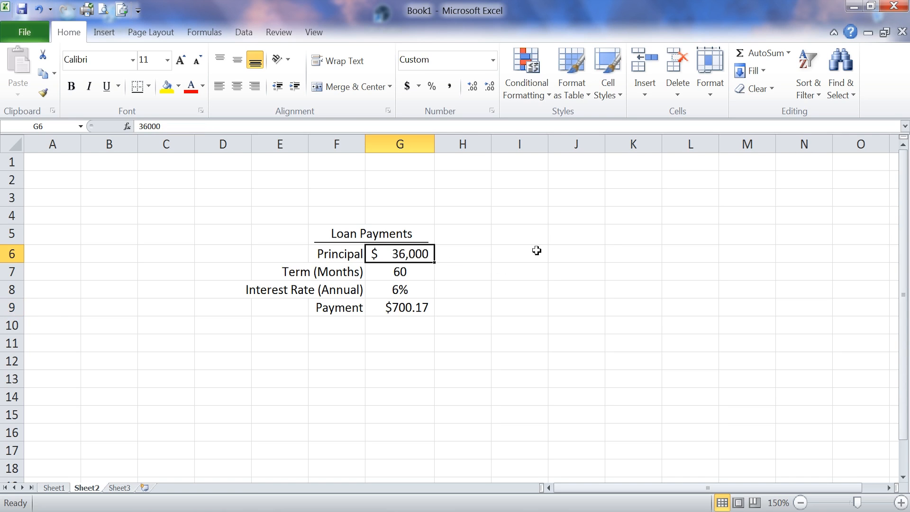
{"action": "type", "text": "30000"}
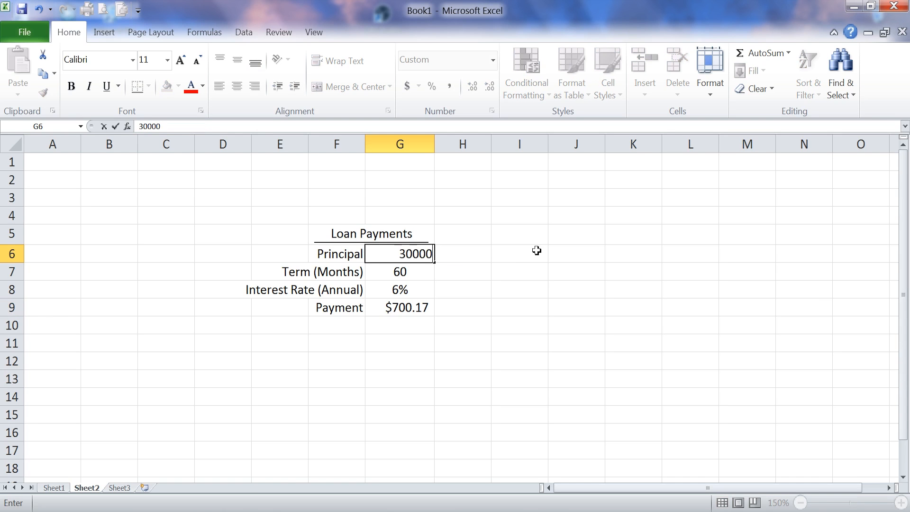
{"action": "key", "text": "Return"}
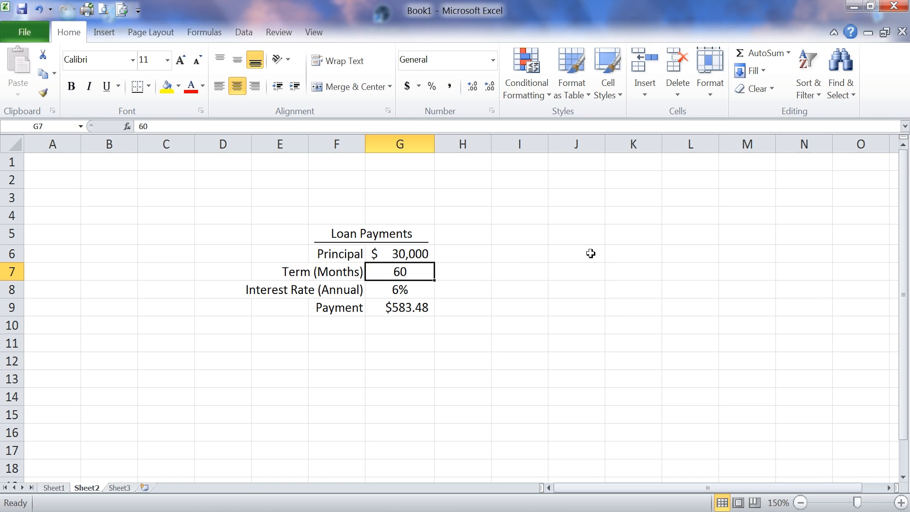